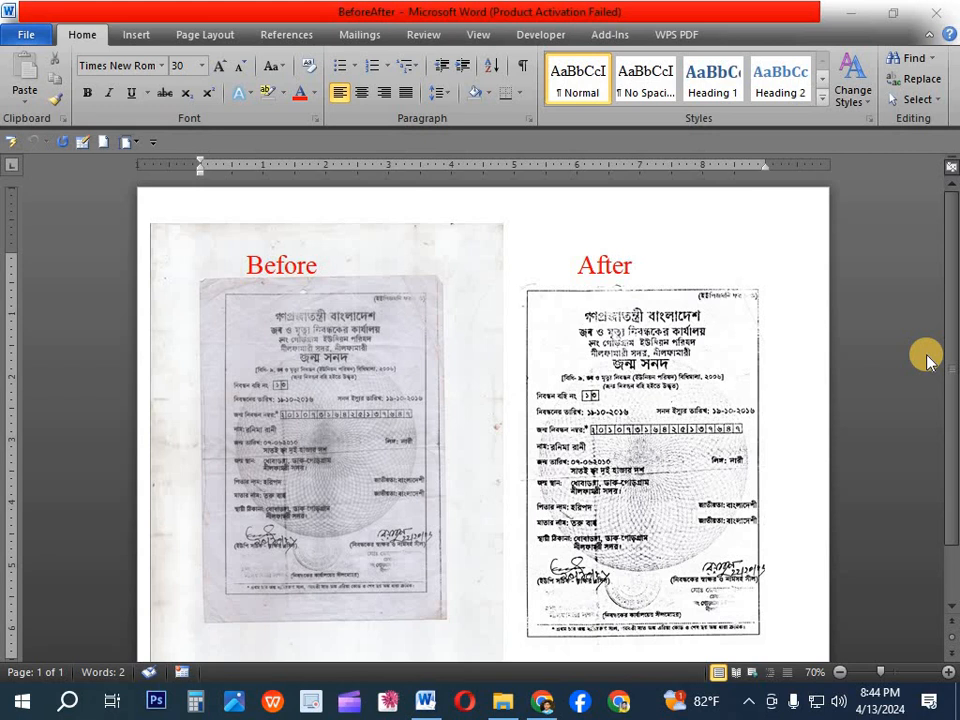
left_click(697, 408)
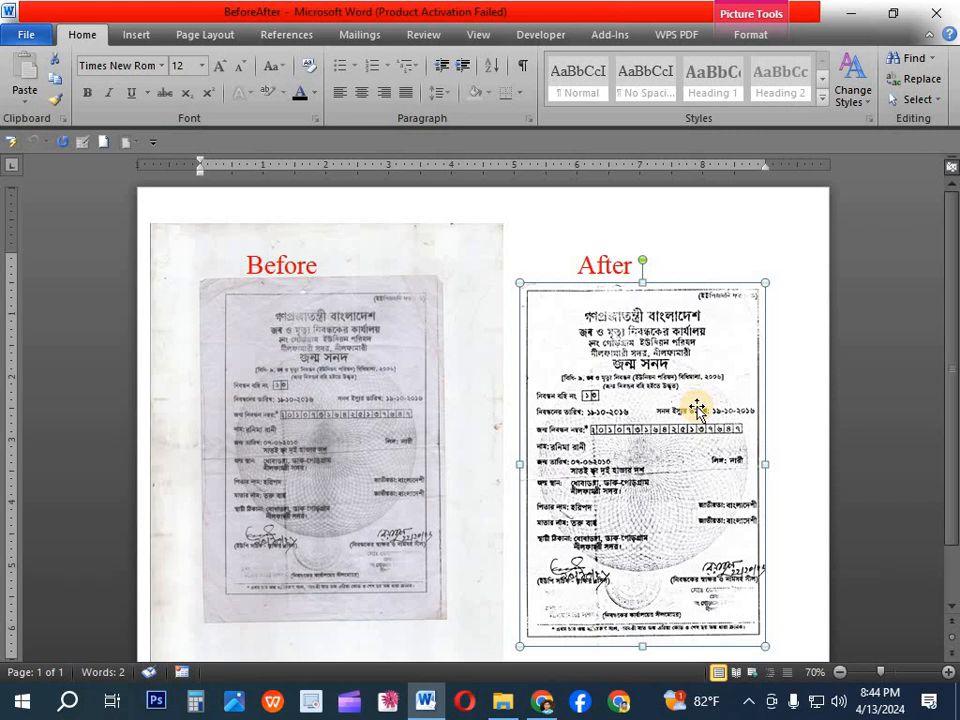
left_click(395, 445)
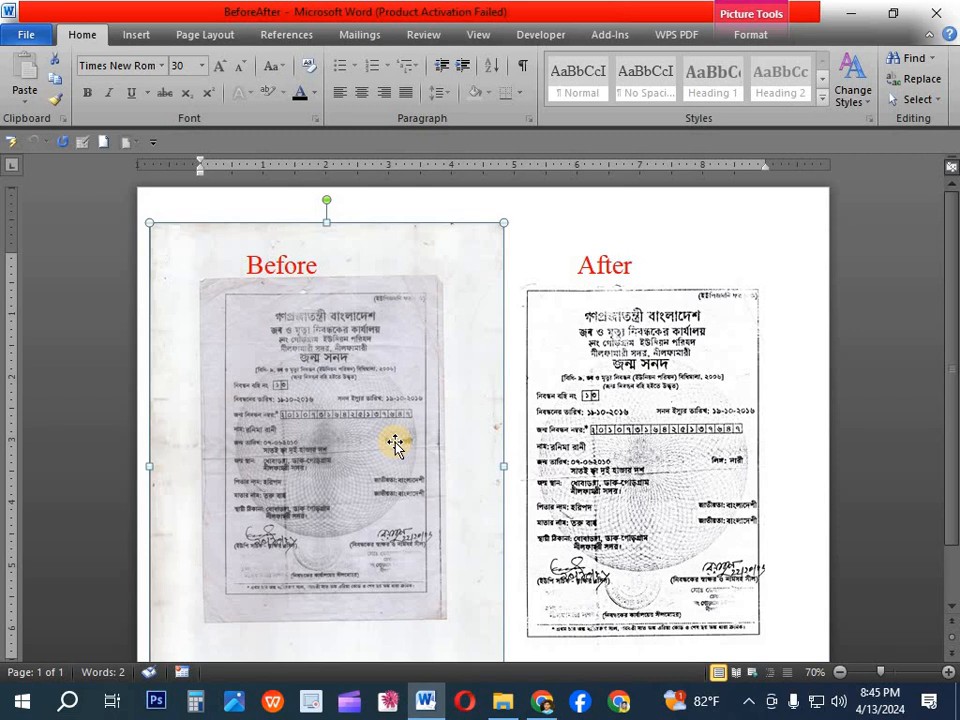
left_click(622, 222)
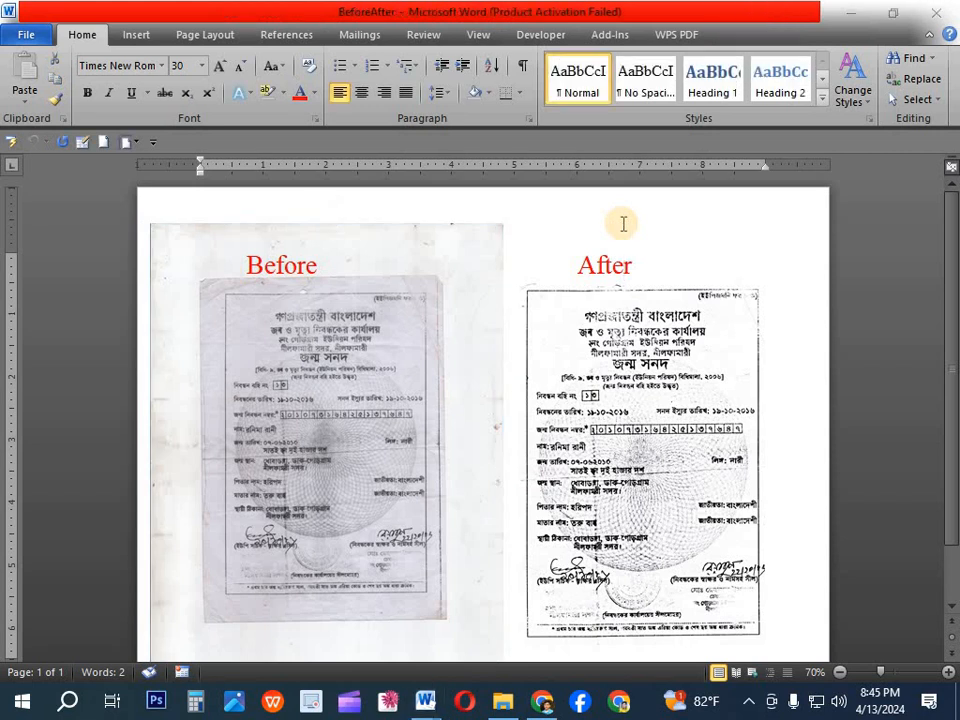
Create a new blank document and insert the IMG picture from the 2024-03-30_0001 folder
key("ctrl+n")
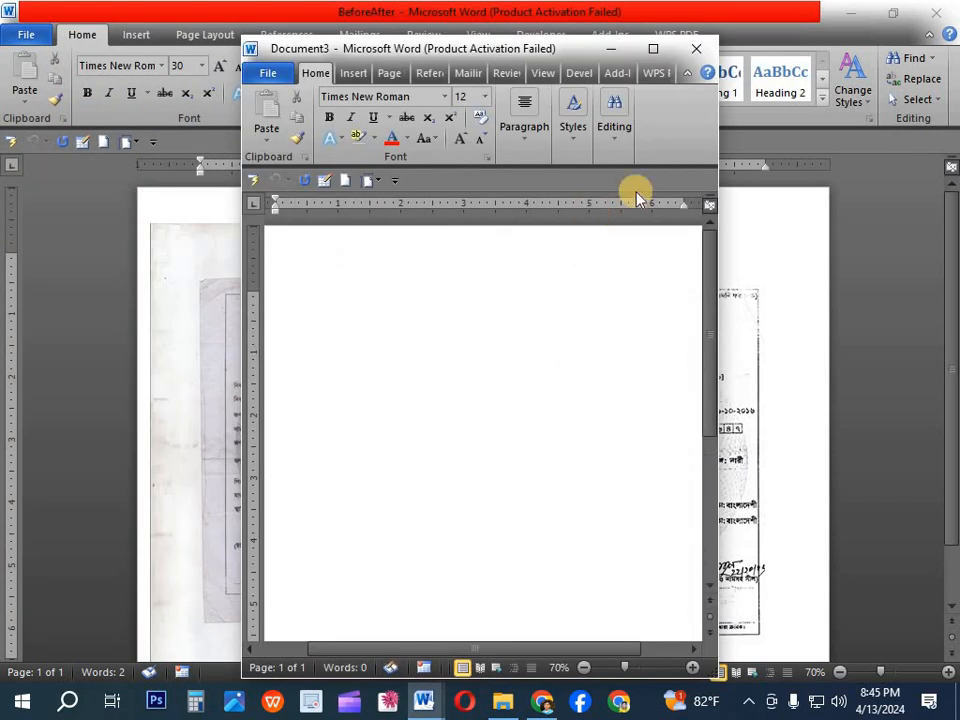
left_click(653, 48)
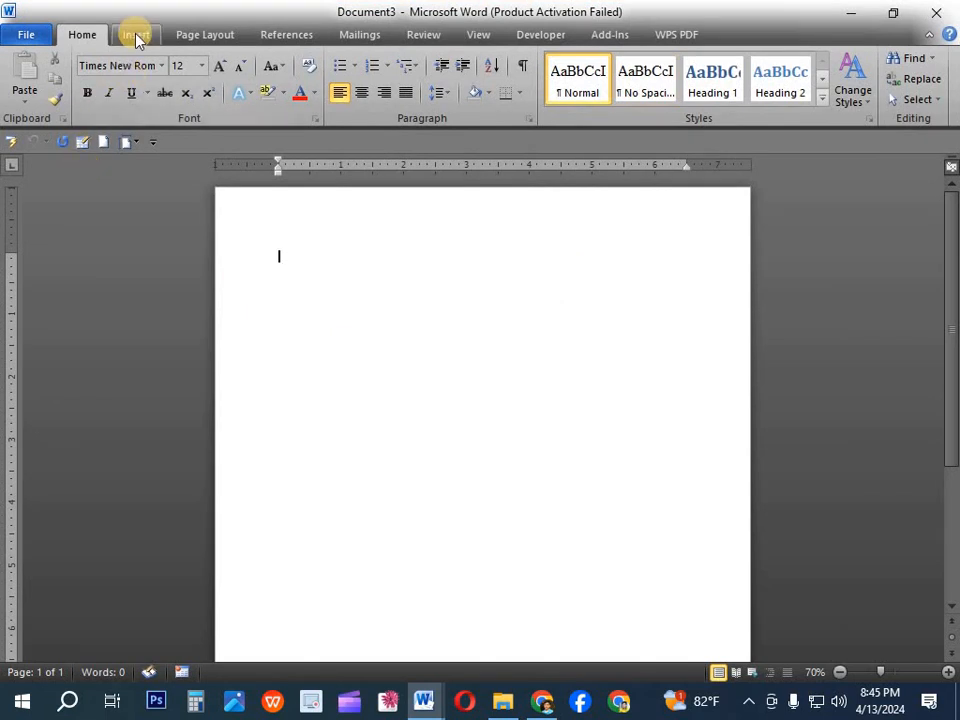
left_click(136, 34)
left_click(165, 93)
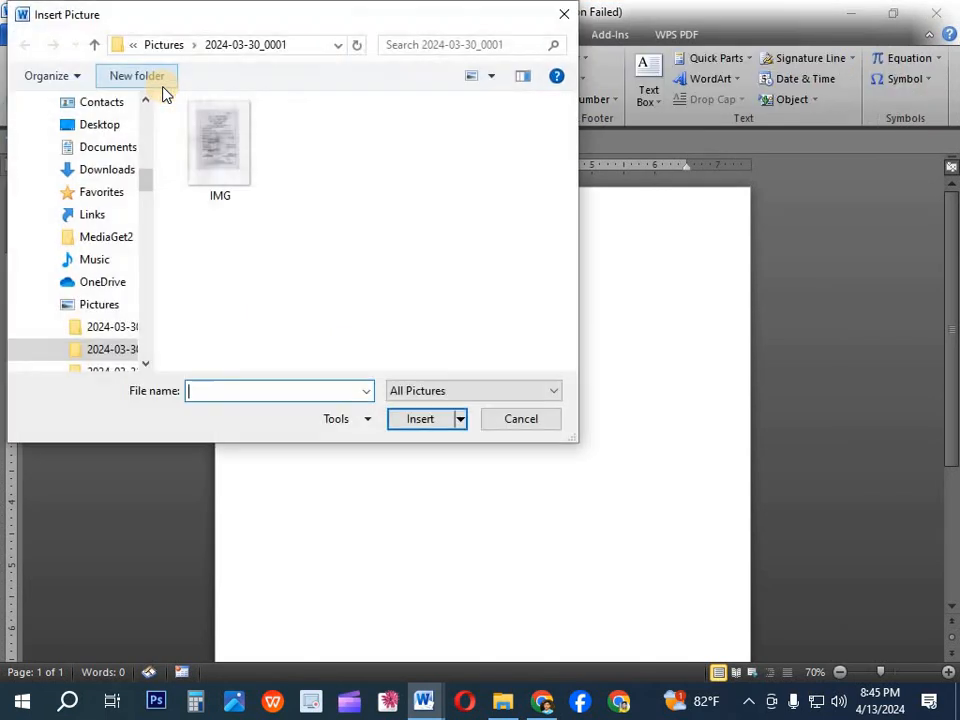
left_click(231, 161)
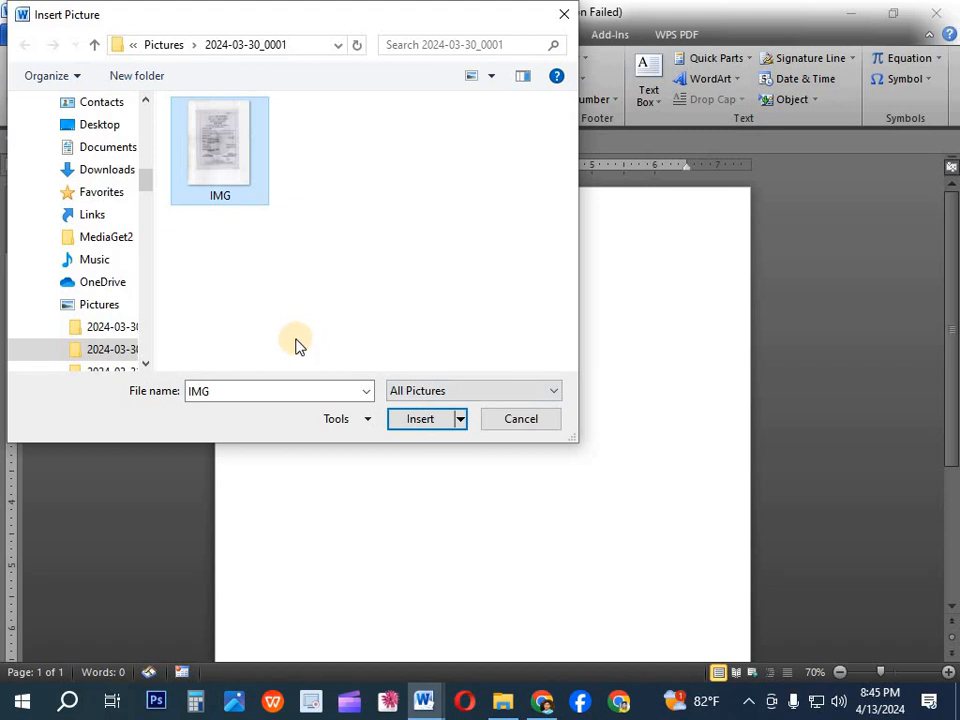
left_click(417, 423)
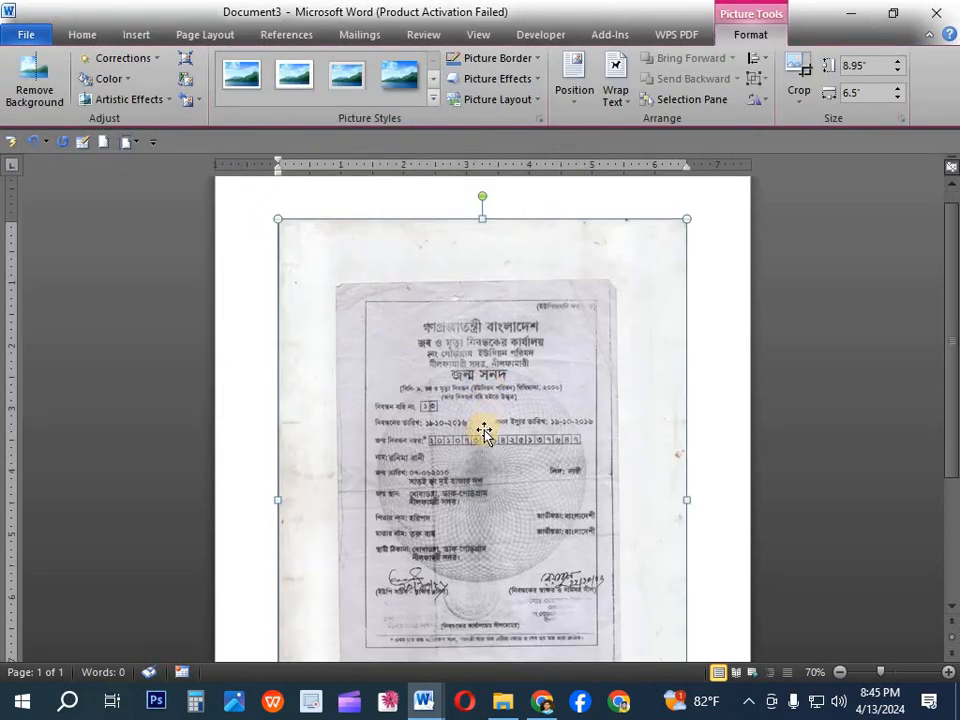
Crop the scan's right and top margins to the paper's edges, leaving it about 5.42" wide and 7.85" high
scroll(484, 430, "down", 3)
scroll(507, 441, "up", 3)
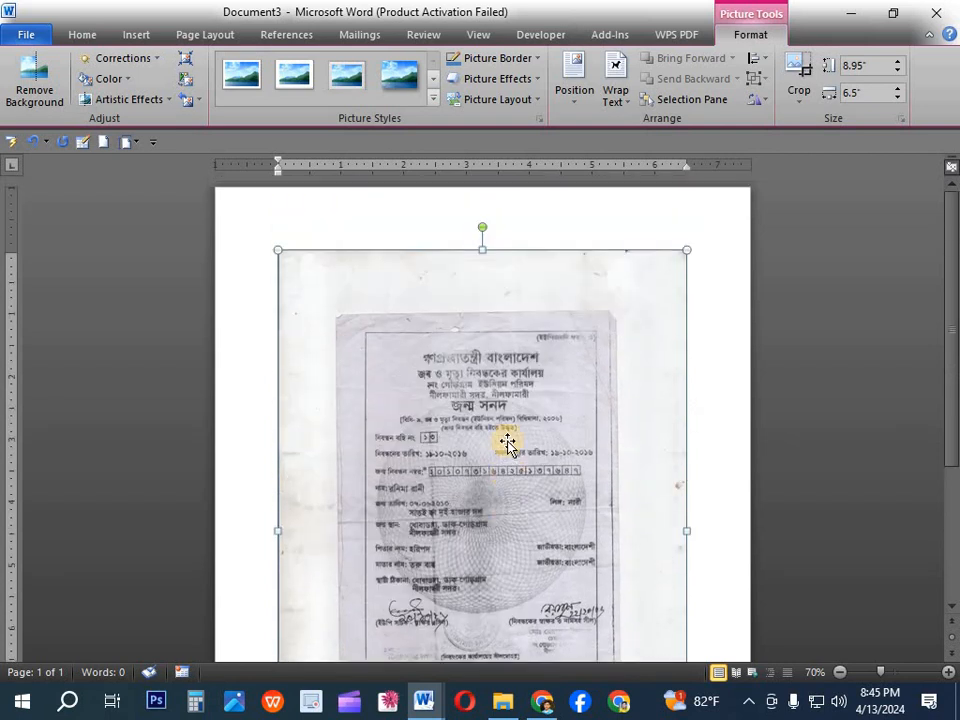
scroll(459, 340, "down", 2)
scroll(468, 380, "up", 2)
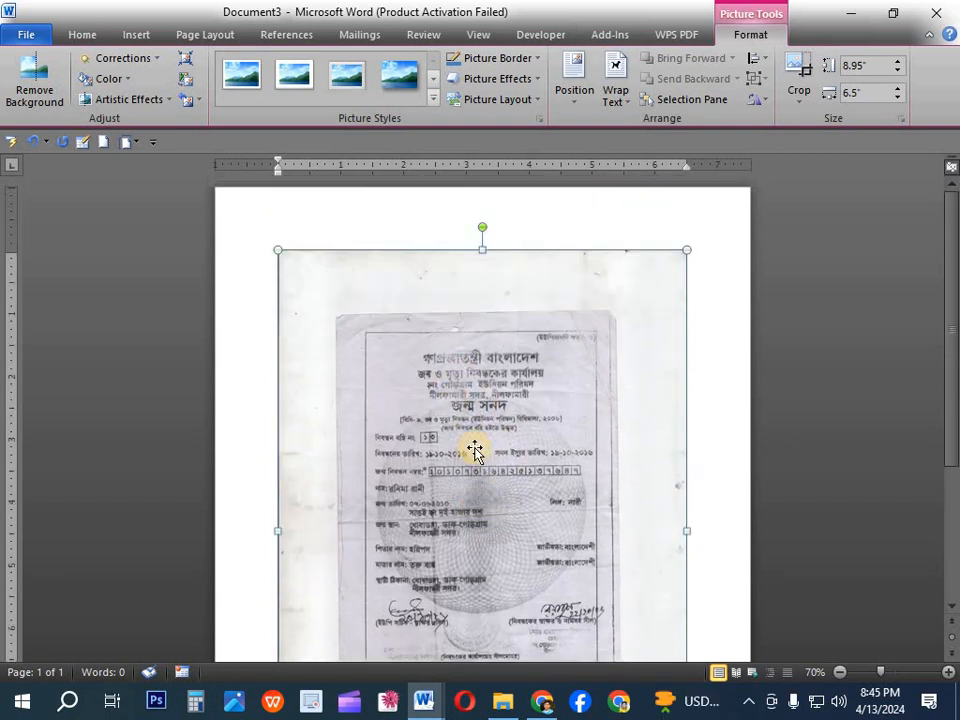
scroll(400, 380, "down", 1)
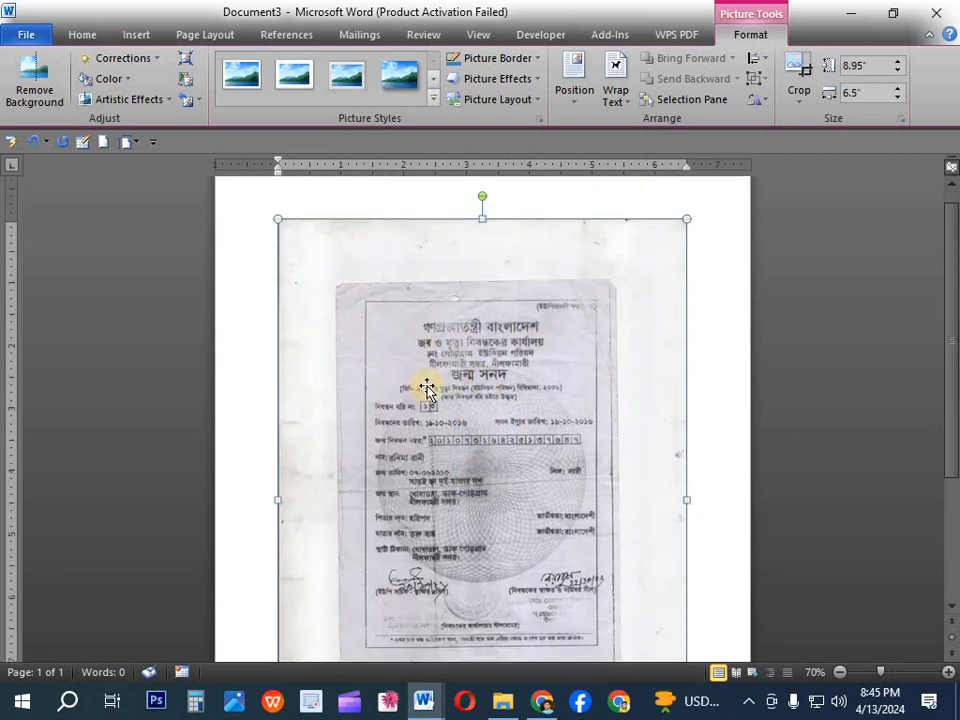
scroll(440, 386, "down", 2)
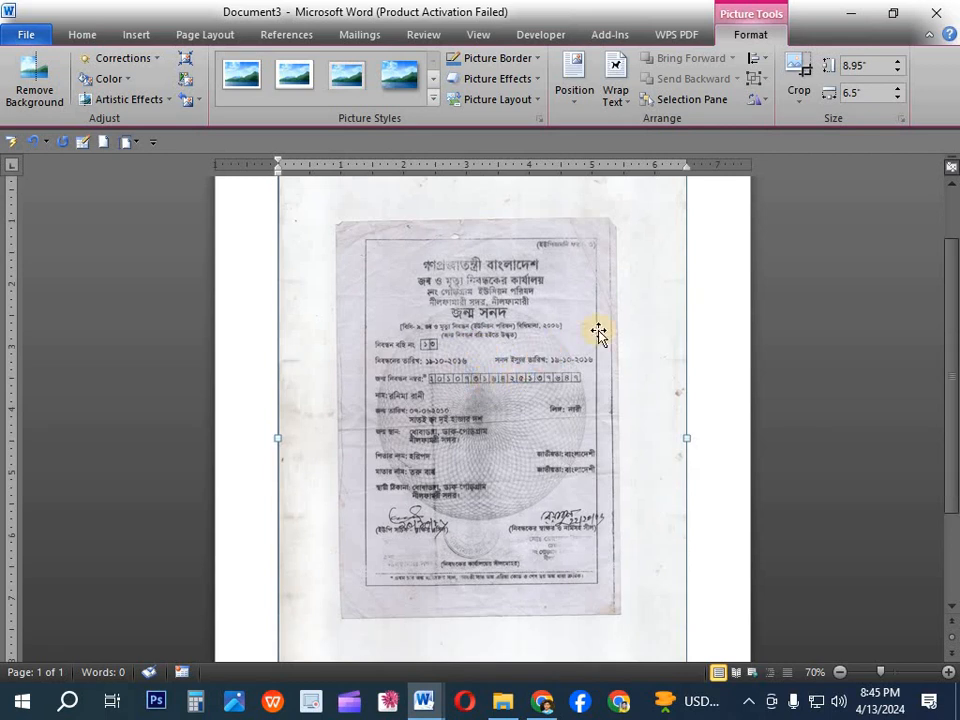
left_click(800, 95)
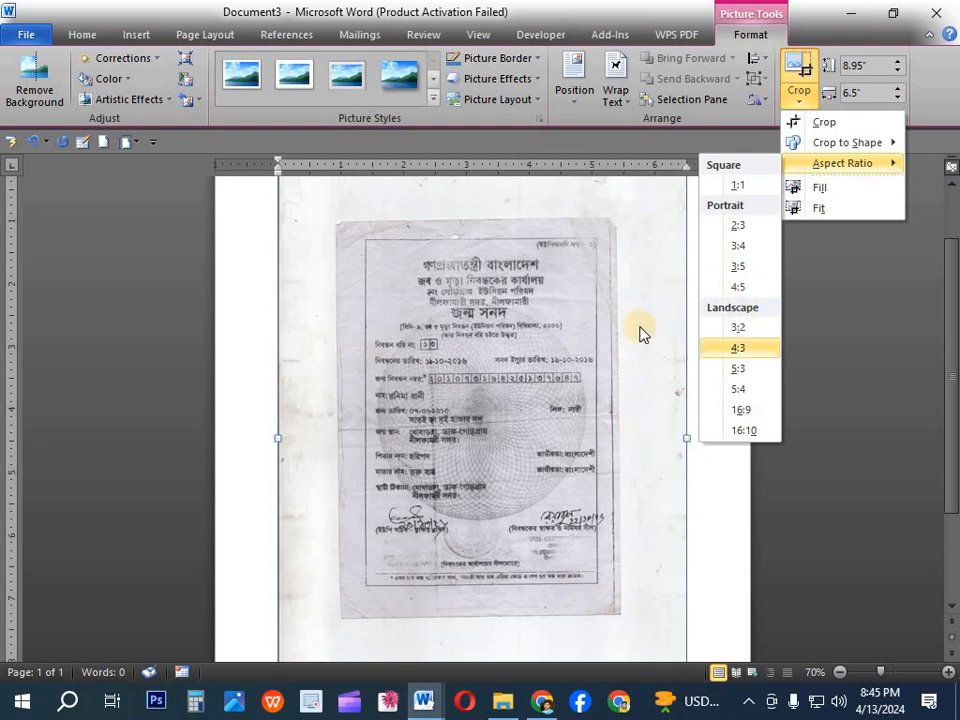
left_click(808, 121)
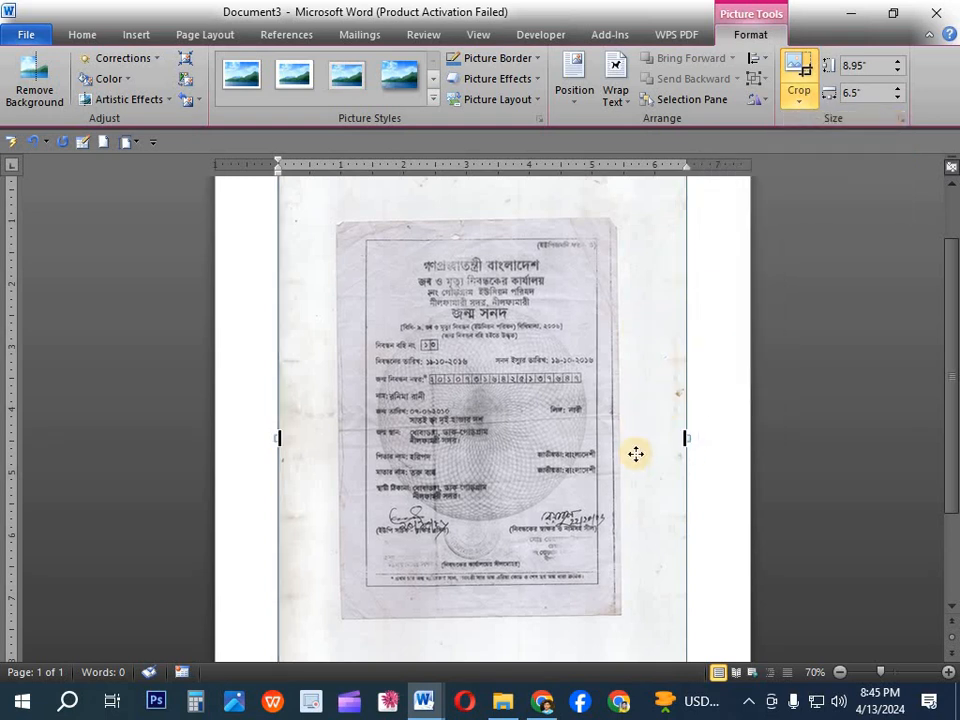
left_click_drag(685, 440, 619, 435)
left_click(567, 344)
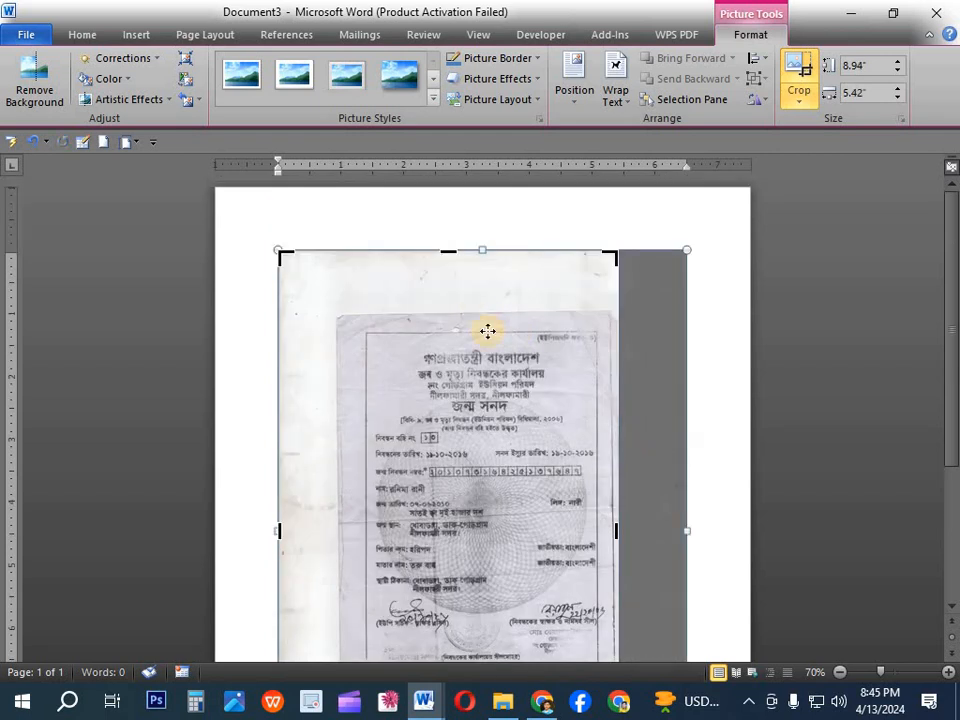
left_click_drag(450, 249, 452, 313)
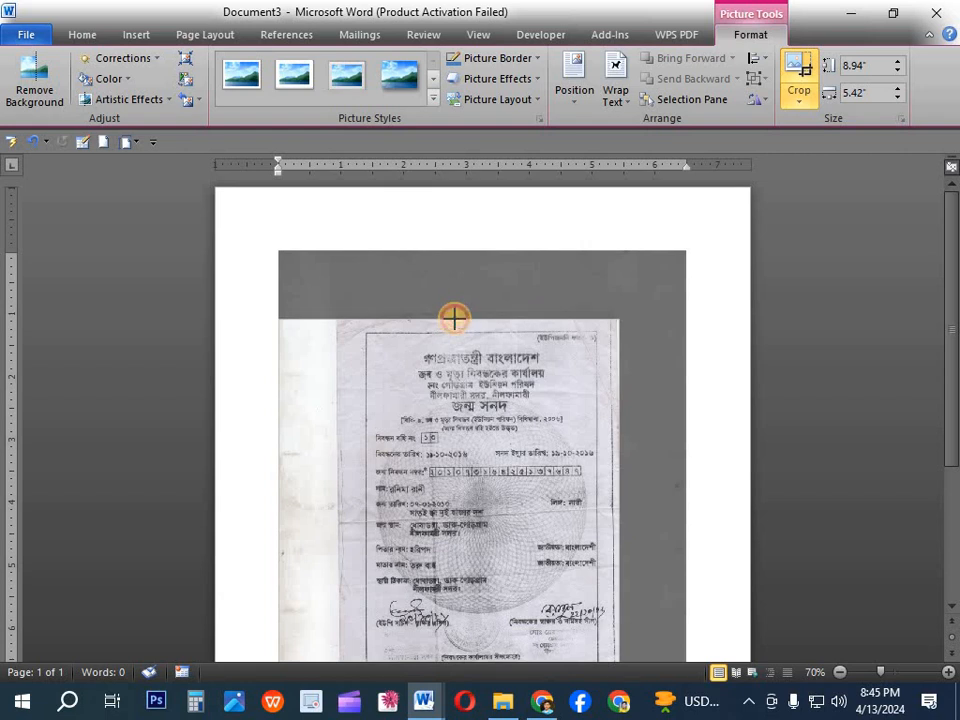
Crop the scan's left and bottom margins to the paper's edges, leaving it about 4.43" wide and 6.04" high
left_click_drag(279, 437, 340, 423)
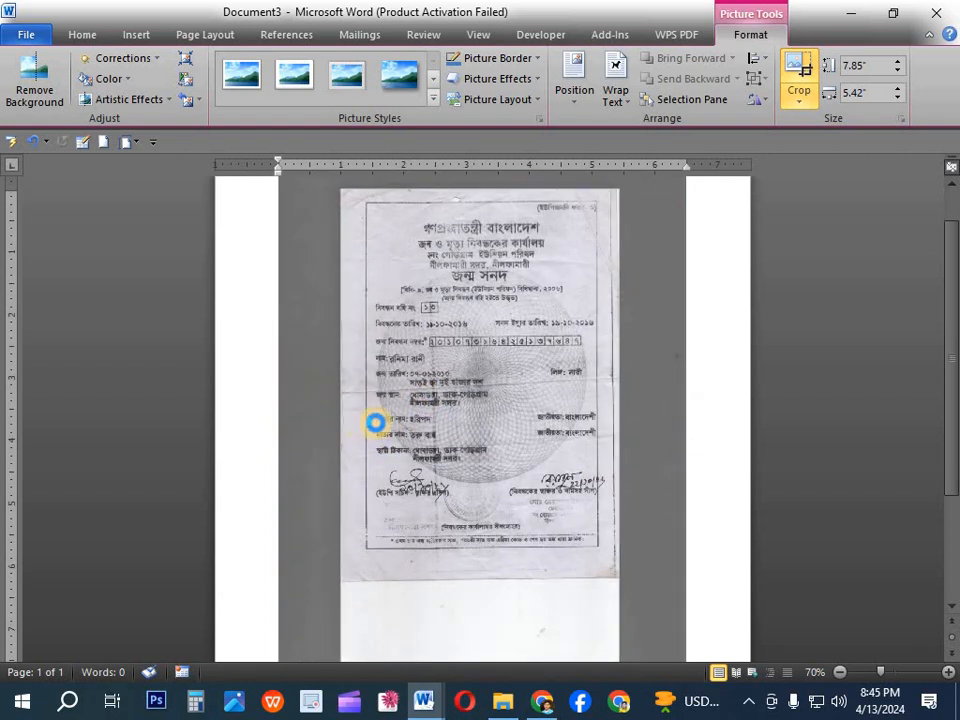
scroll(450, 447, "down", 3)
scroll(486, 485, "down", 1)
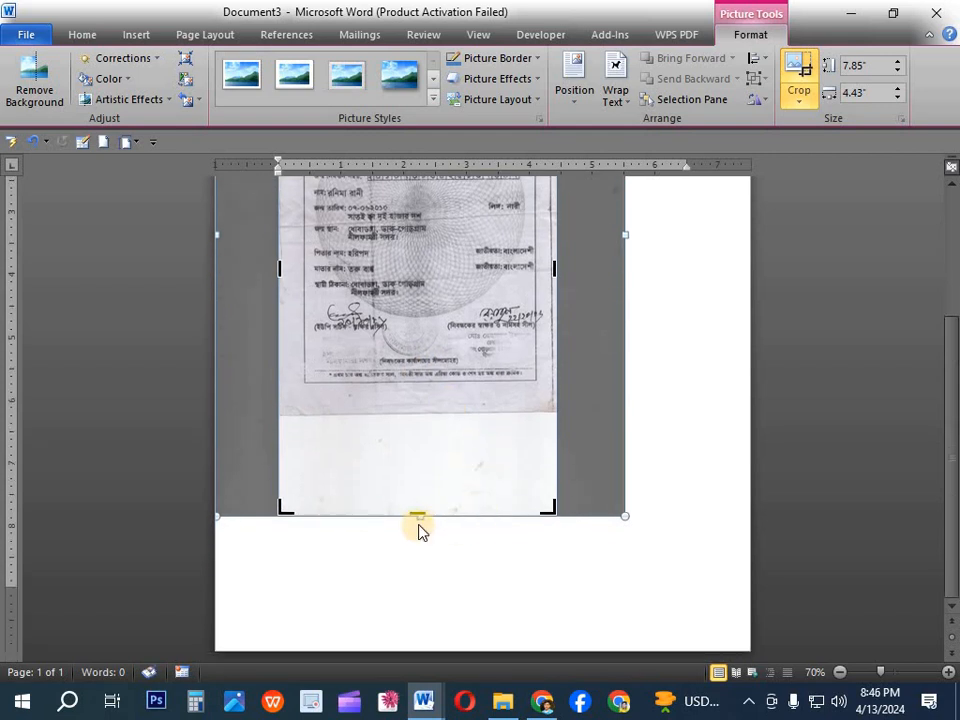
left_click_drag(418, 514, 420, 401)
left_click(422, 413)
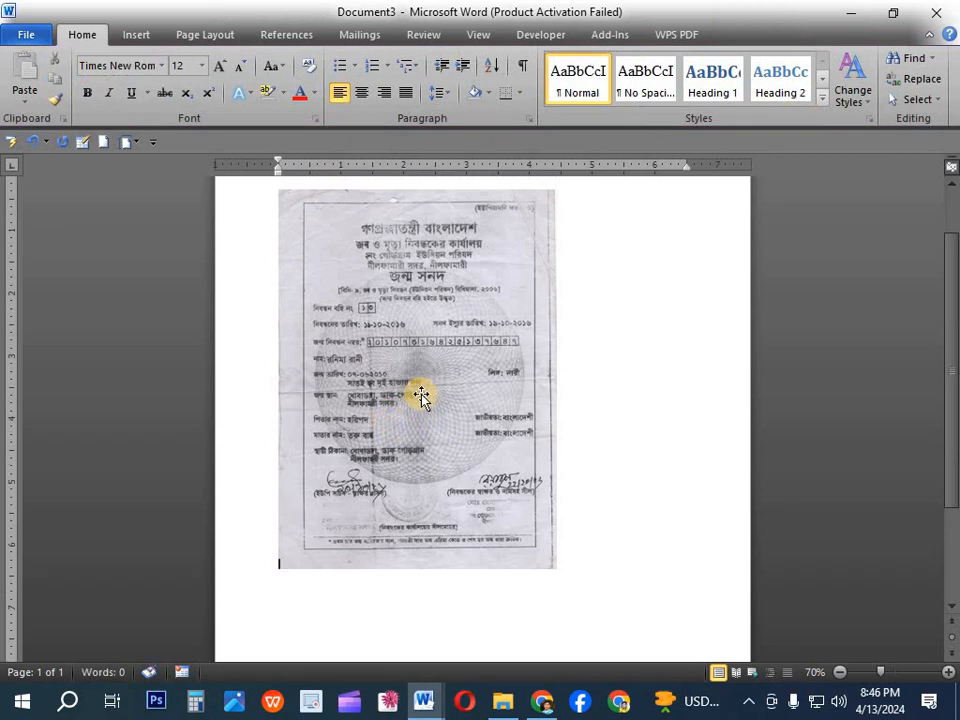
Set the cropped picture's text wrapping to Behind Text and move it toward the horizontal centre of the page
left_click_drag(422, 397, 491, 483)
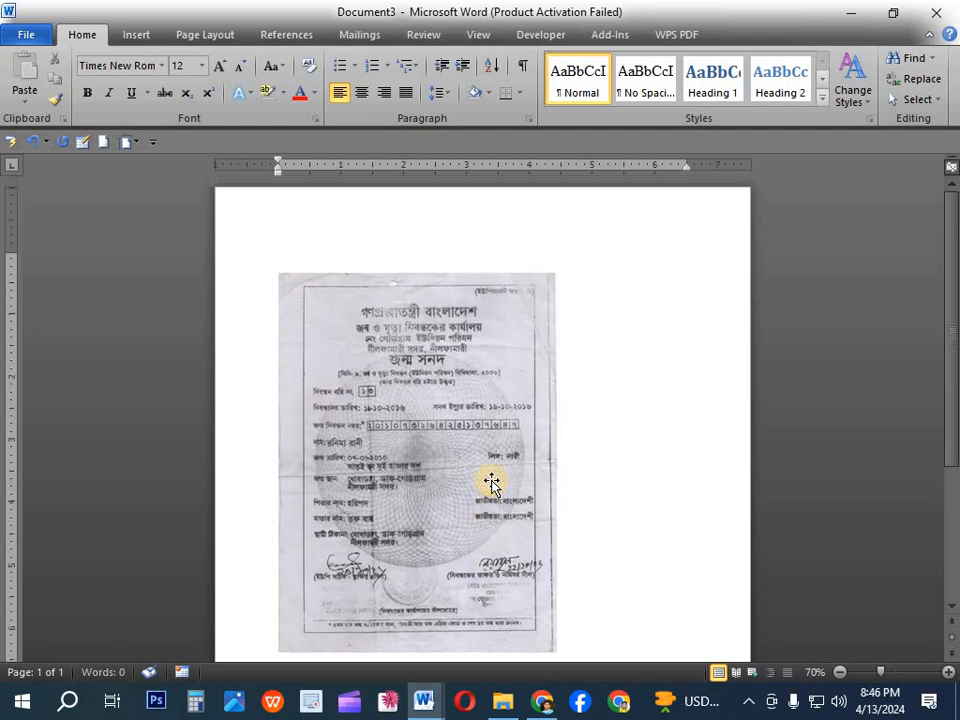
left_click(444, 429)
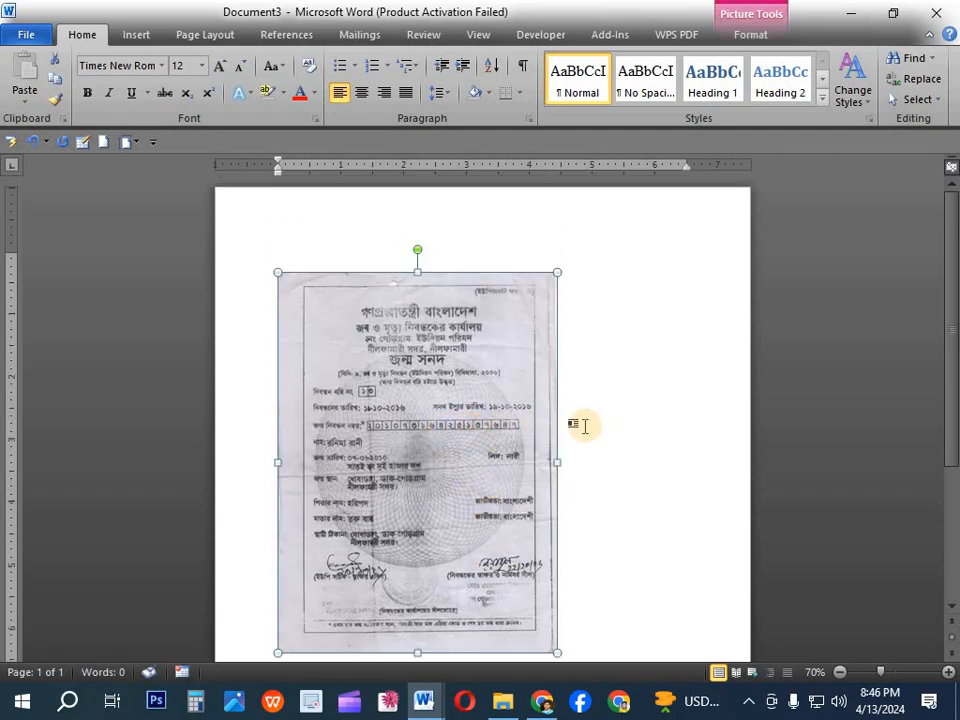
right_click(460, 454)
mouse_move(505, 400)
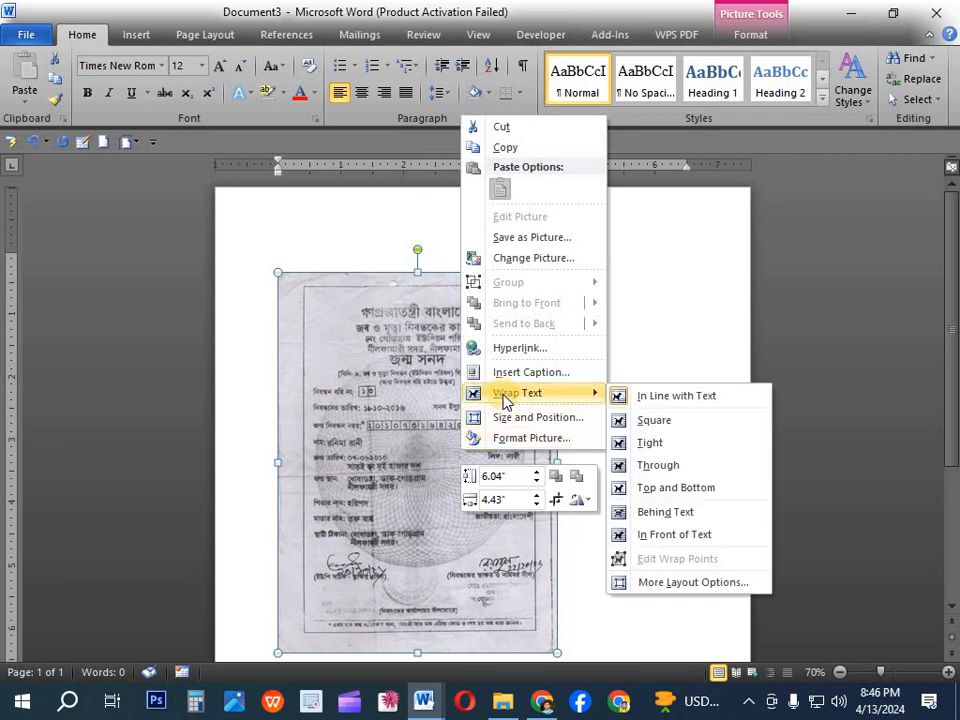
left_click(668, 514)
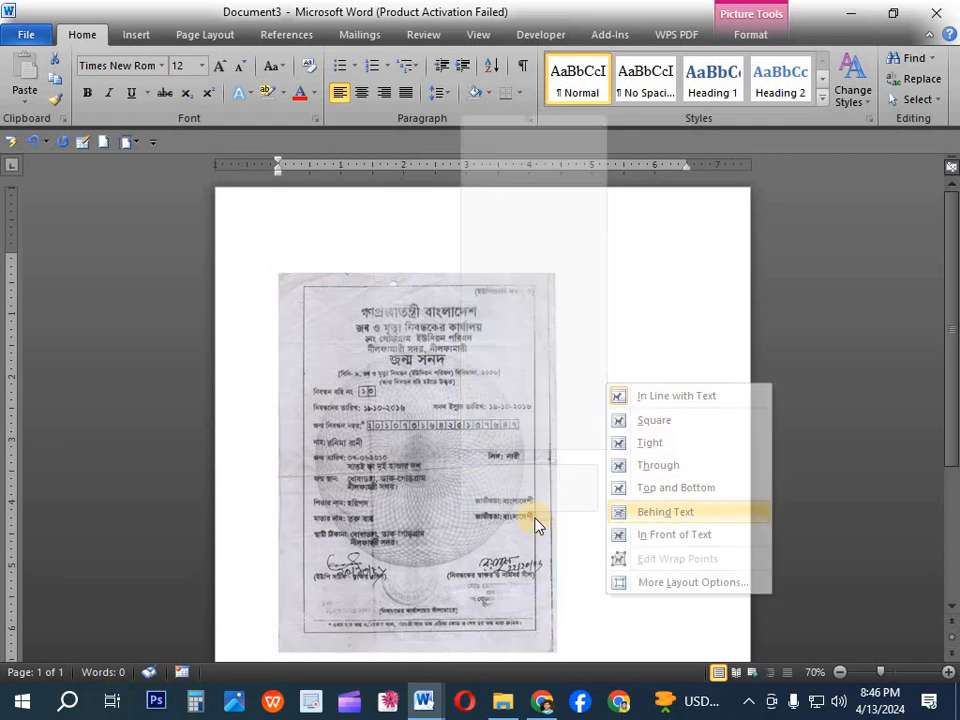
left_click_drag(542, 499, 640, 490)
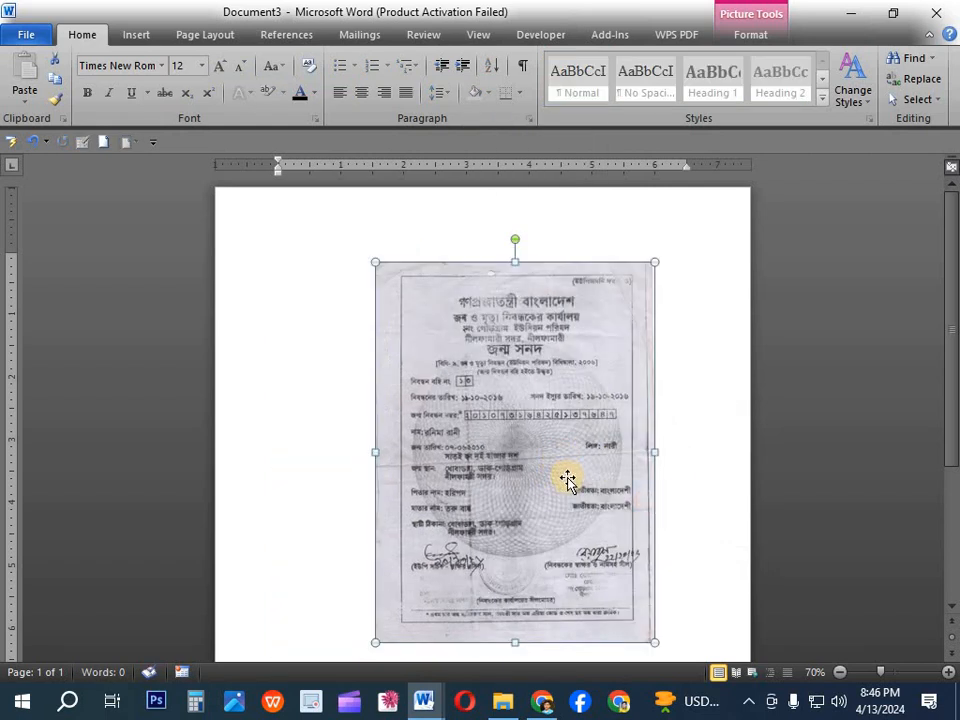
left_click_drag(533, 437, 505, 445)
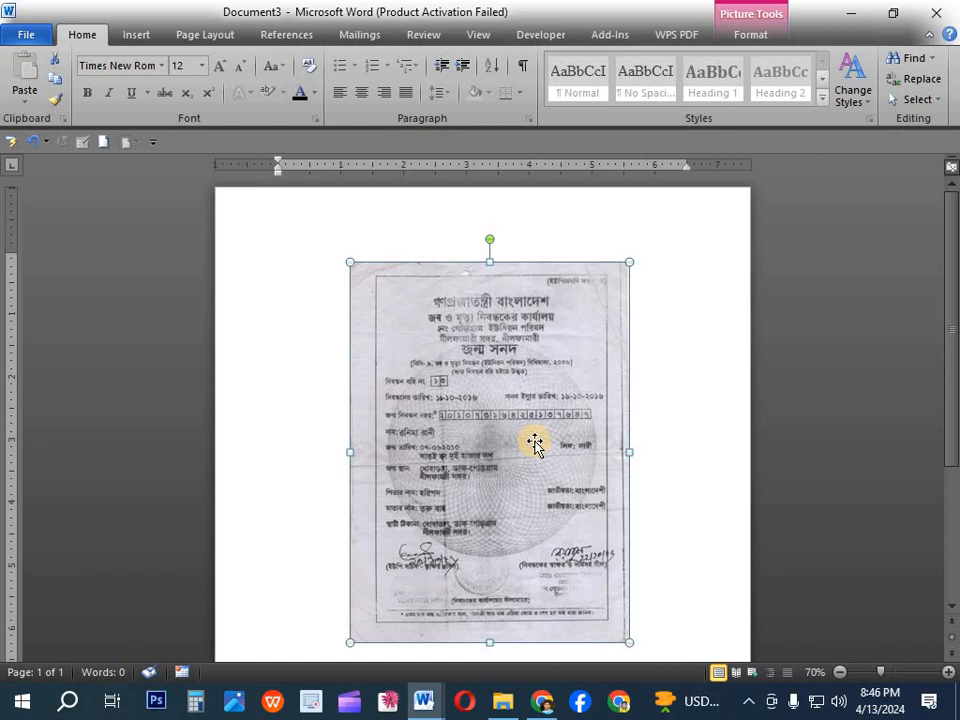
Open the picture correction options for the scan and sharpen it by 10%
double_click(535, 445)
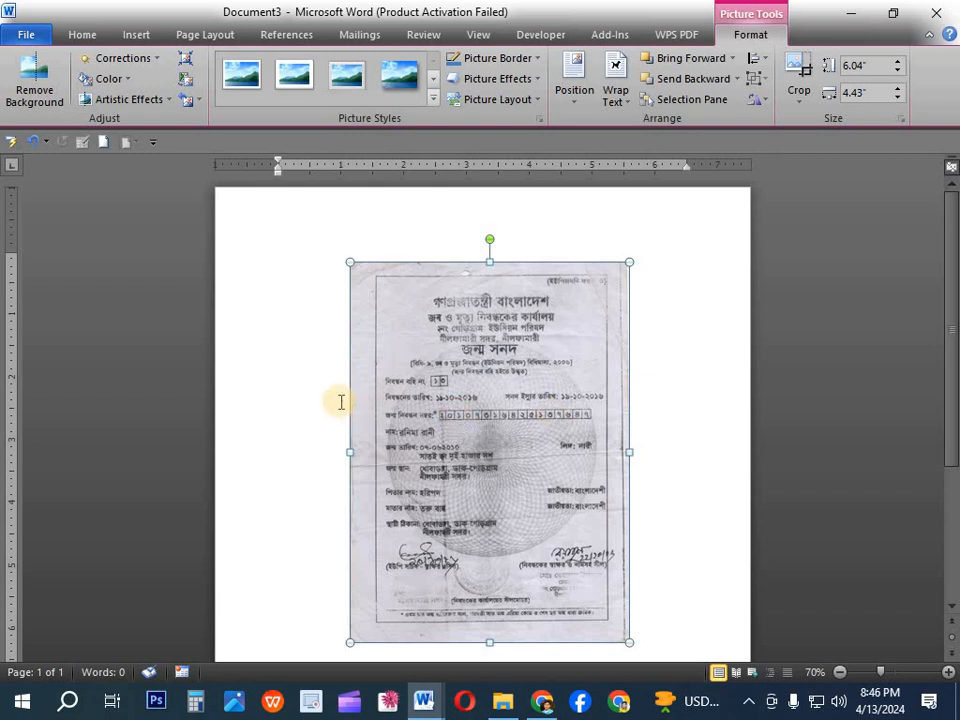
left_click(124, 58)
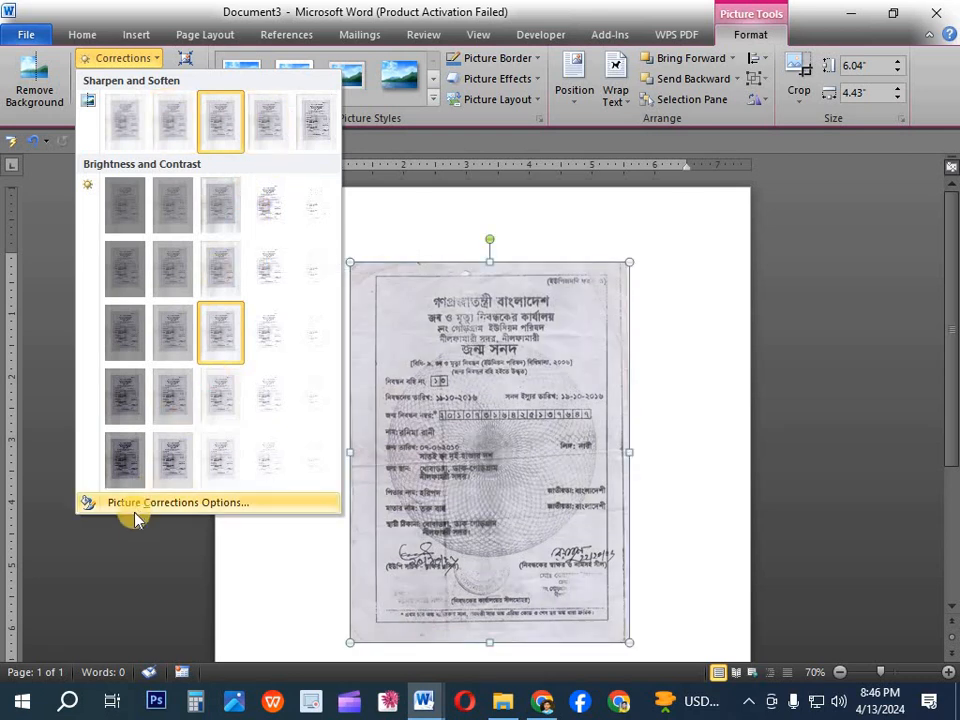
left_click(230, 507)
left_click_drag(598, 79, 789, 138)
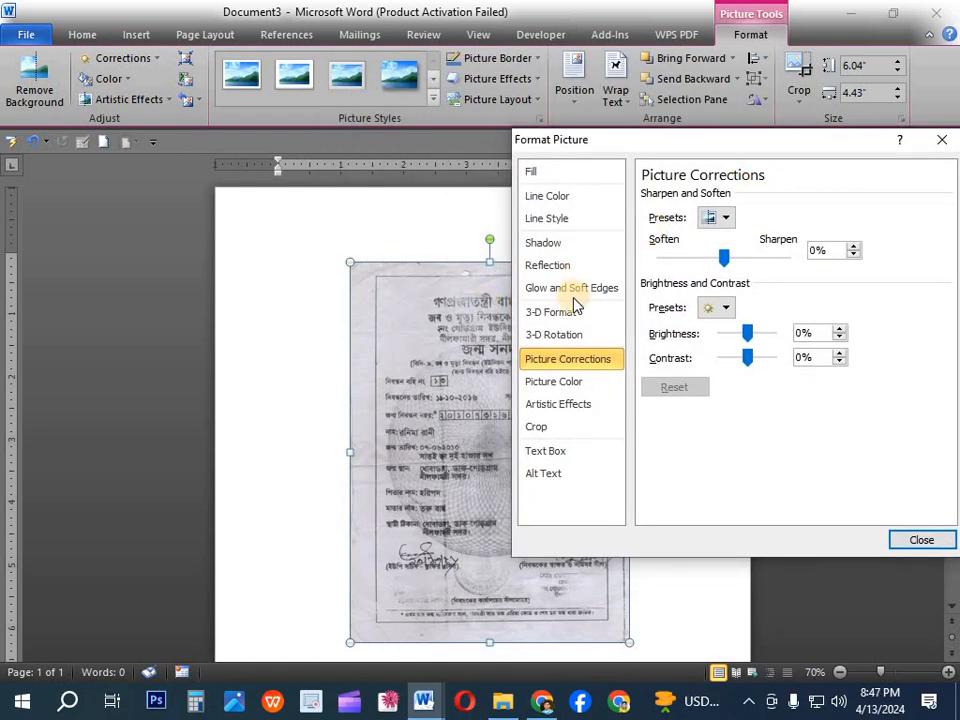
left_click_drag(851, 153, 920, 156)
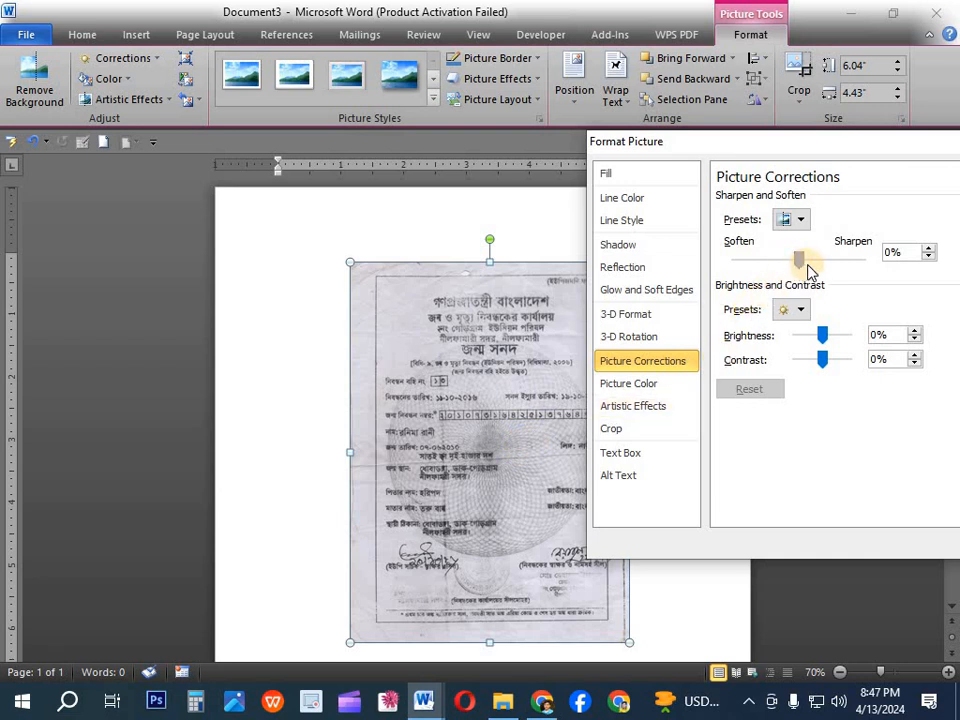
left_click_drag(802, 260, 812, 260)
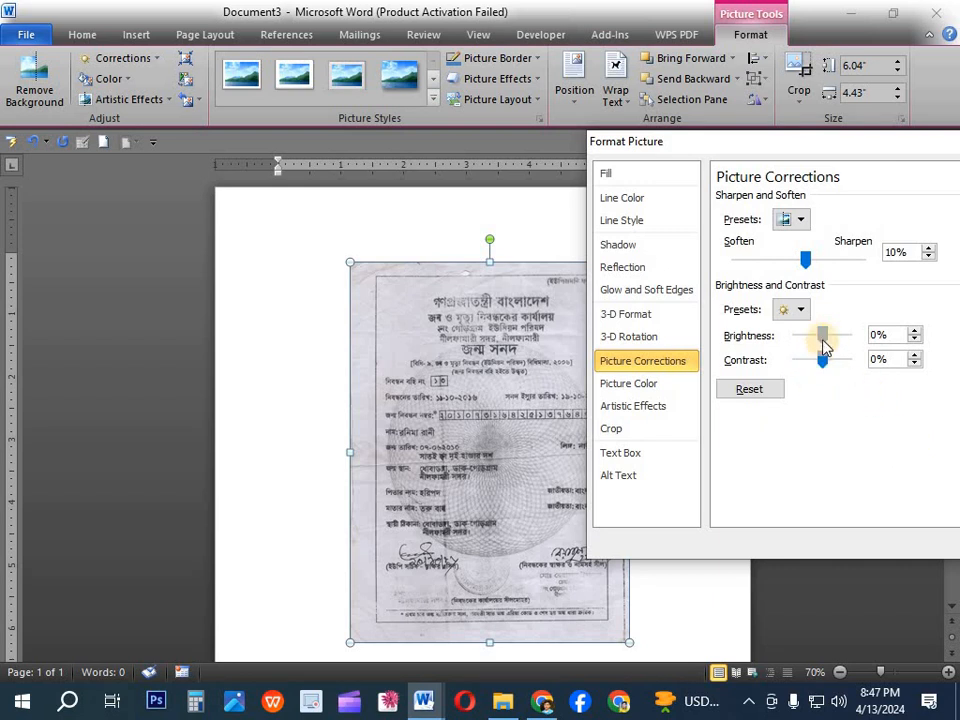
Set the scan's brightness to 17% and contrast to 3%, and close the picture correction options
left_click_drag(824, 336, 827, 342)
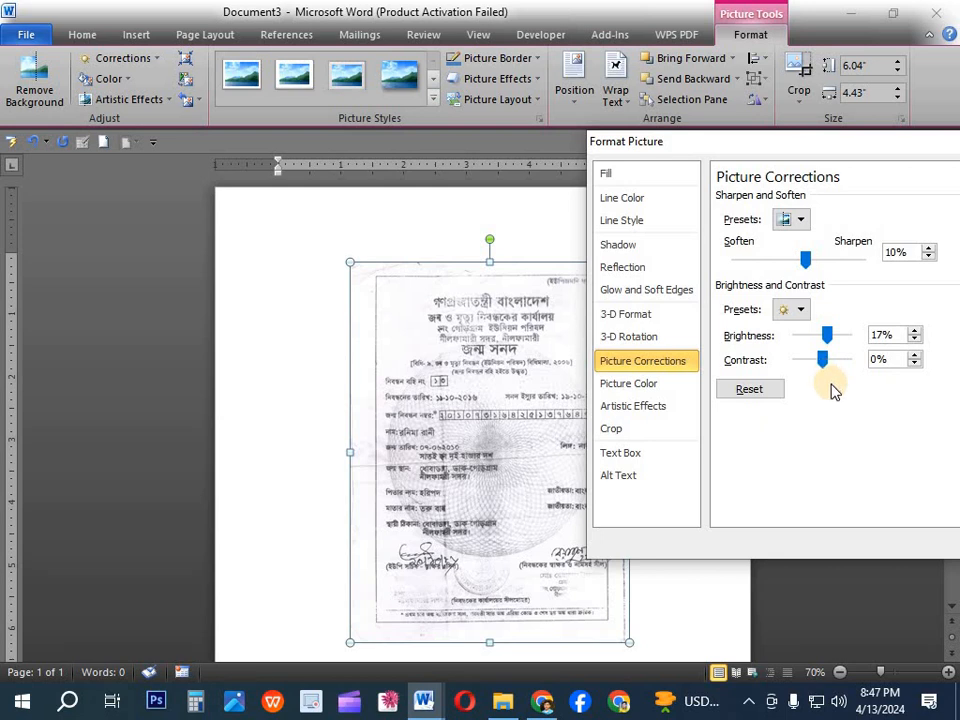
left_click(822, 360)
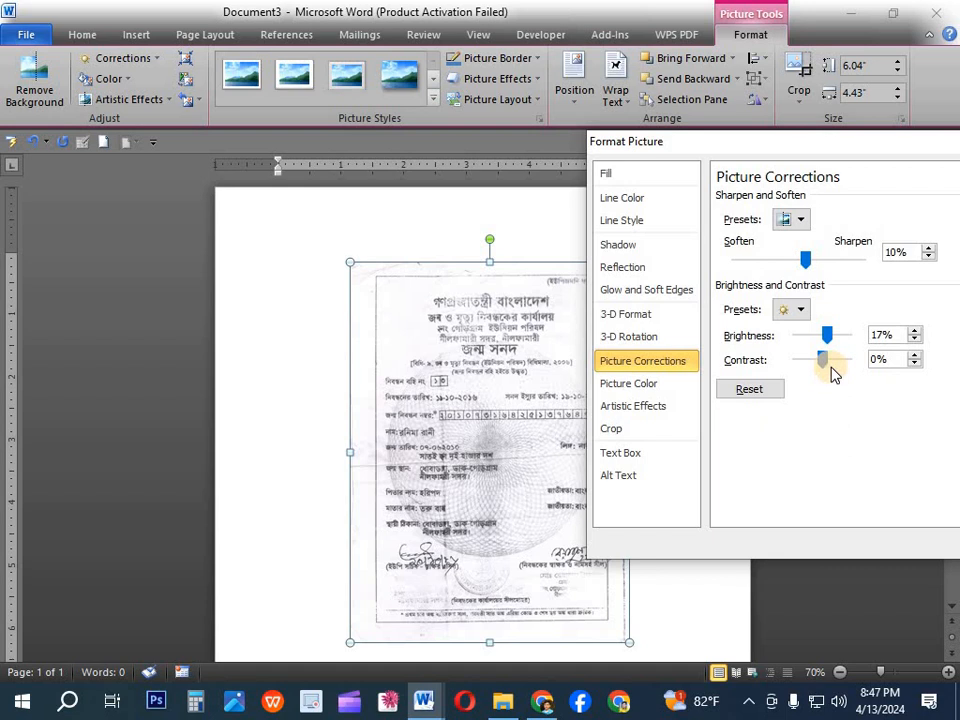
left_click(876, 360)
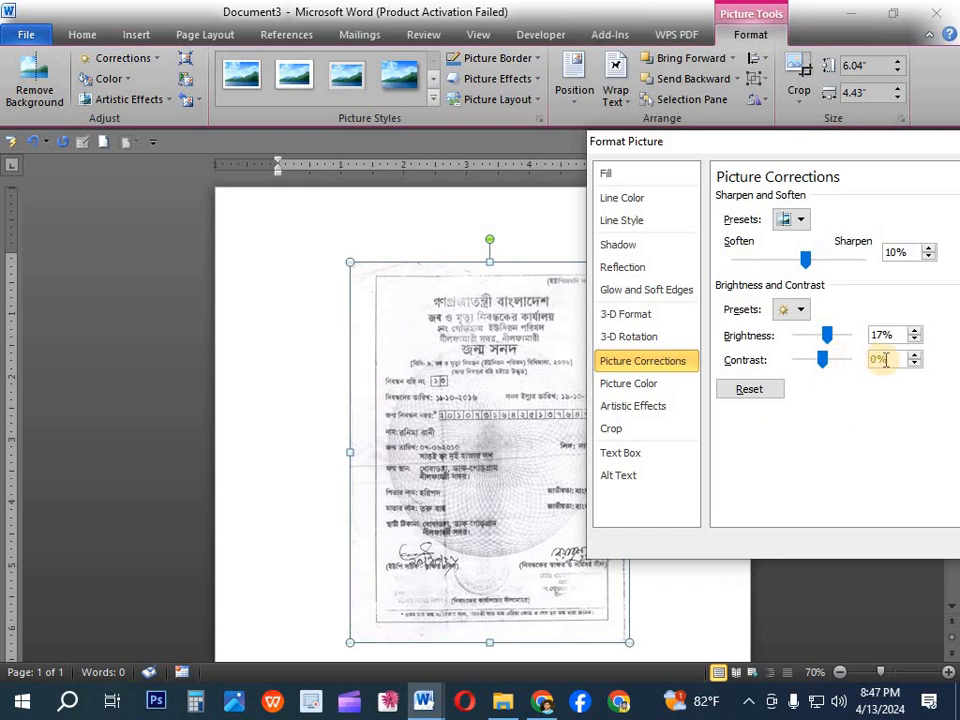
left_click(818, 360)
left_click(833, 358)
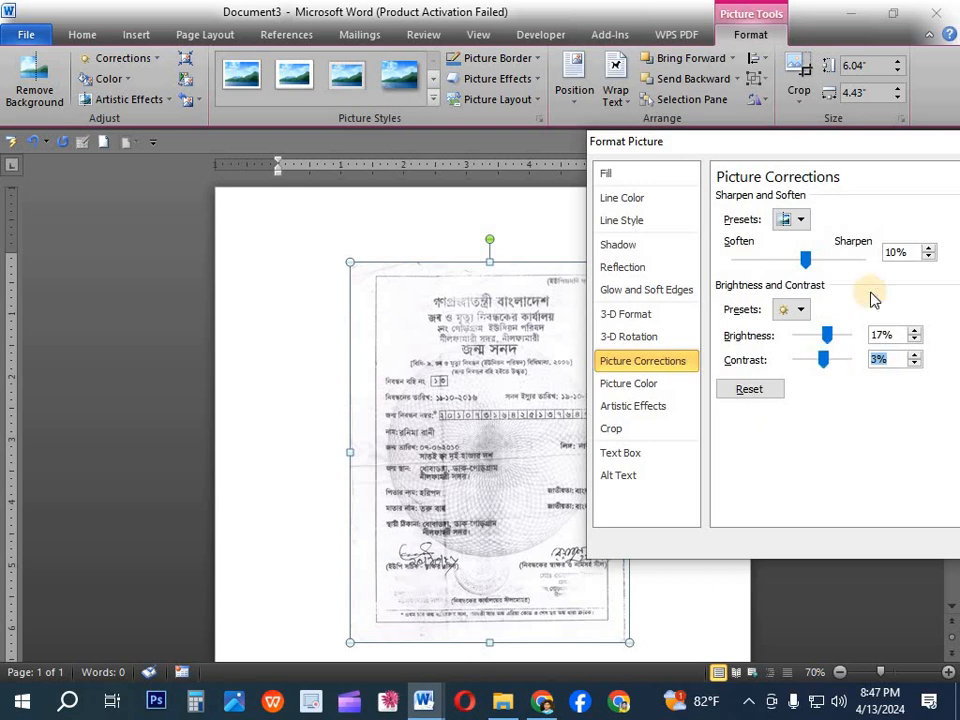
left_click_drag(867, 148, 596, 208)
left_click(744, 204)
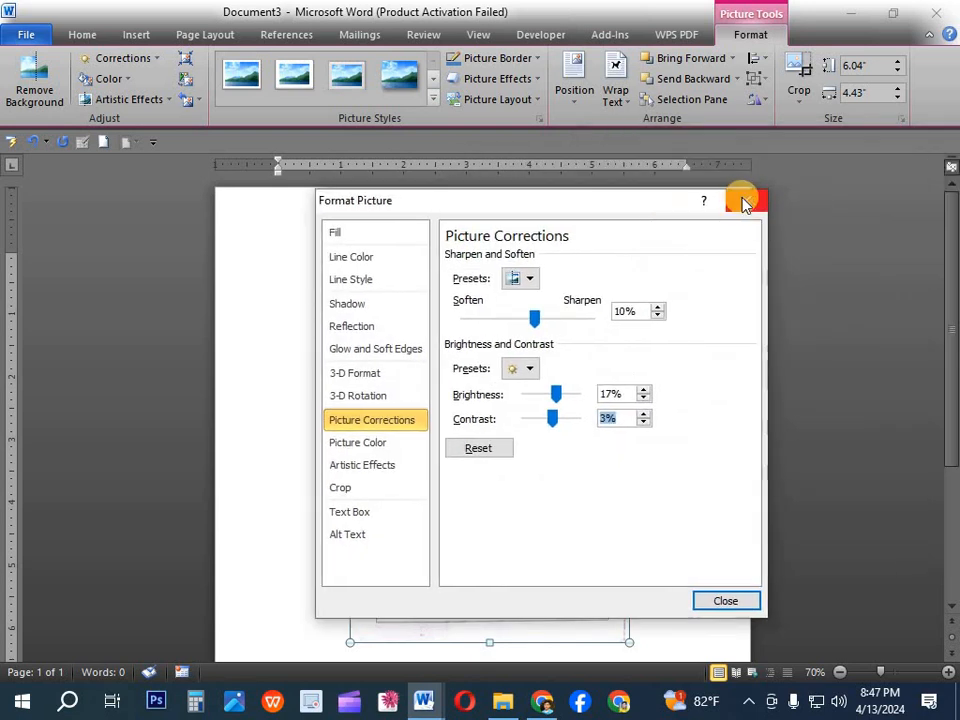
scroll(510, 514, "down", 3)
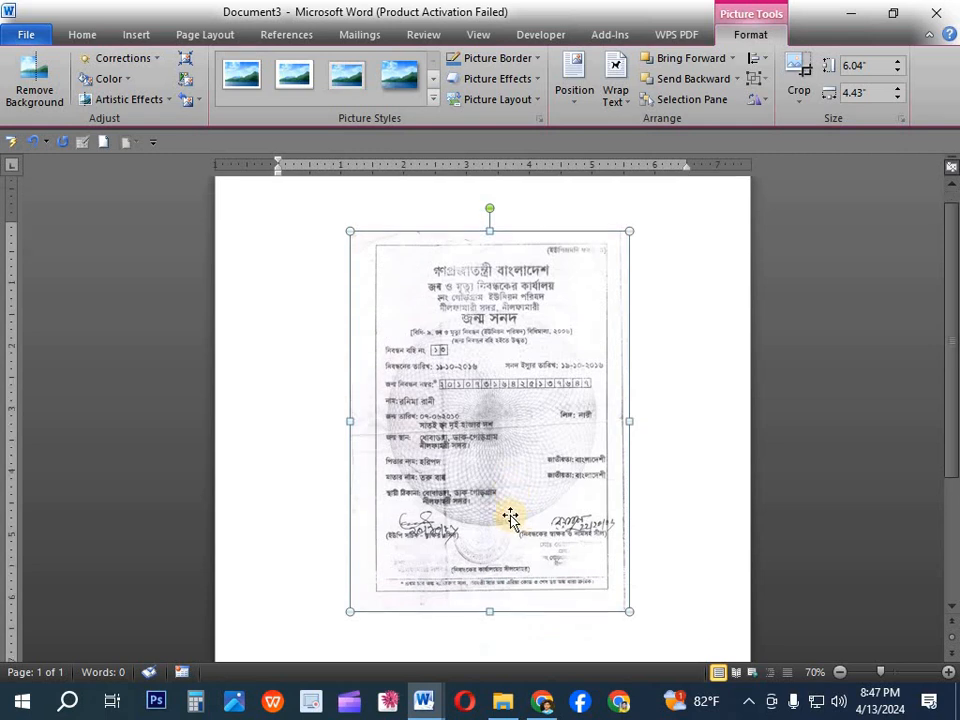
scroll(502, 509, "up", 3)
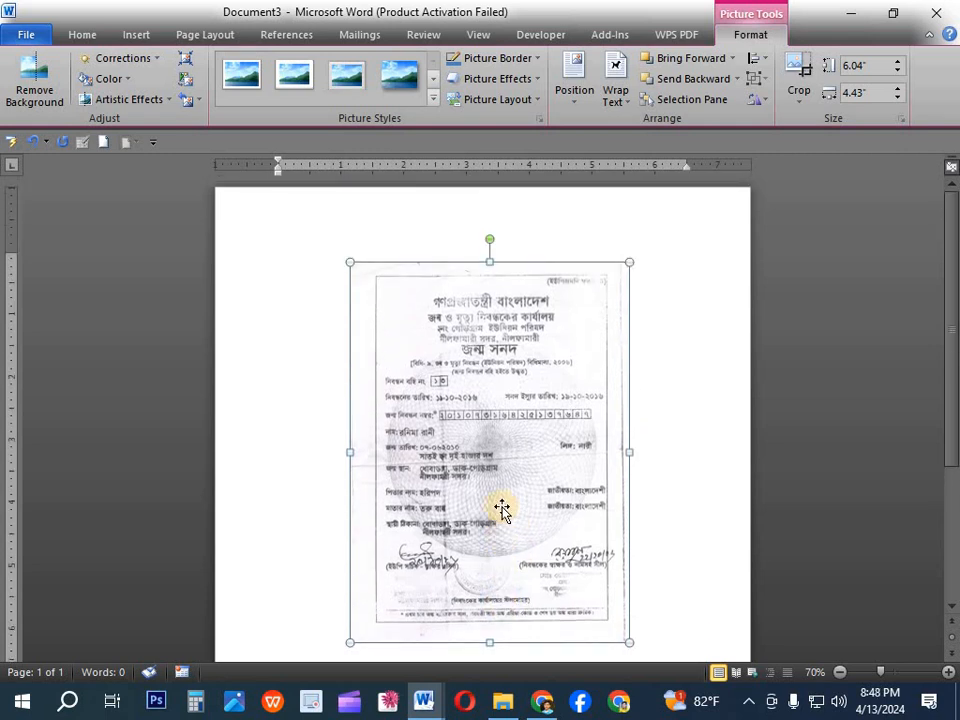